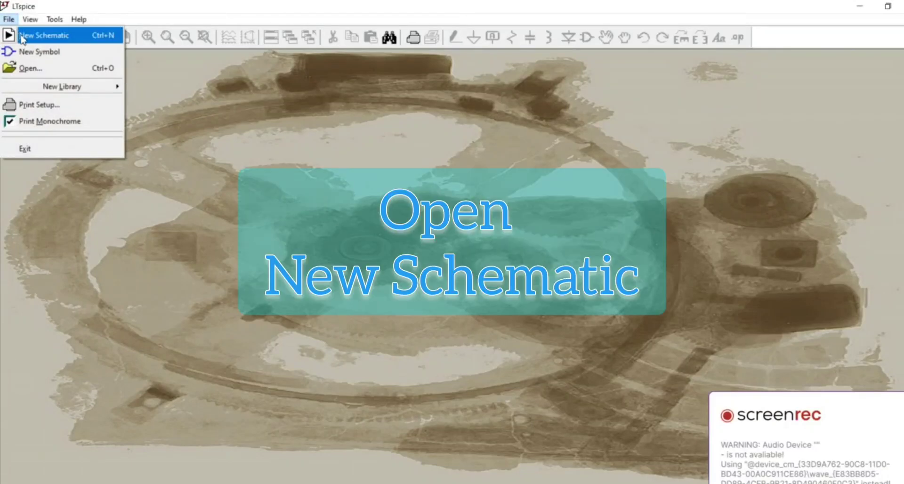
# Step: Start a new schematic and place a horizontally rotated resistor R1
pyautogui.click(22, 38)
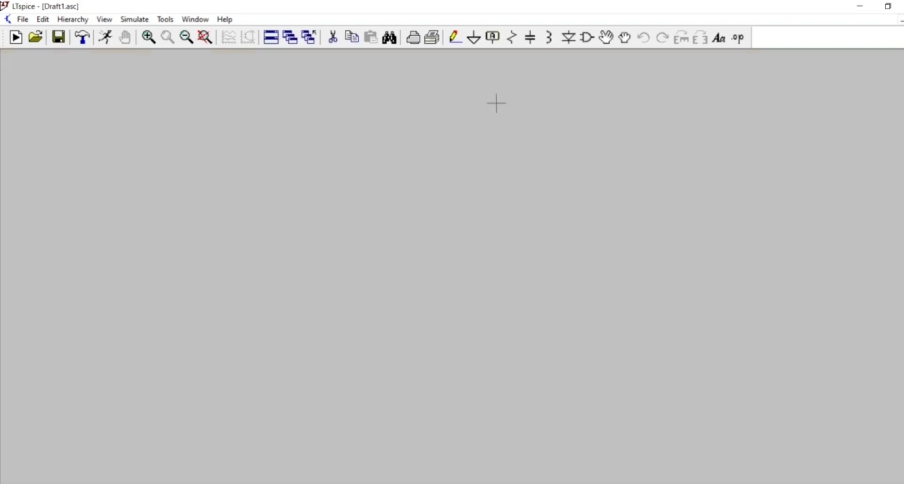
pyautogui.click(512, 38)
pyautogui.hotkey('ctrl', 'r')
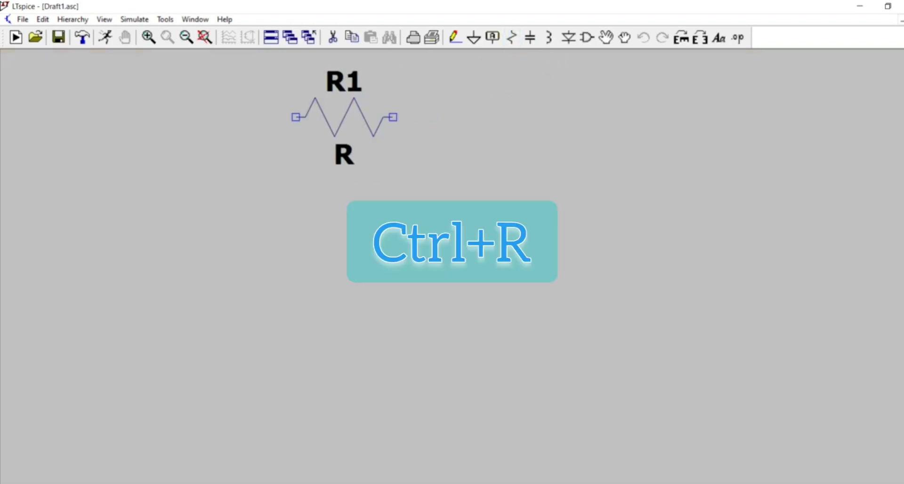
pyautogui.click(410, 100)
pyautogui.rightClick(358, 117)
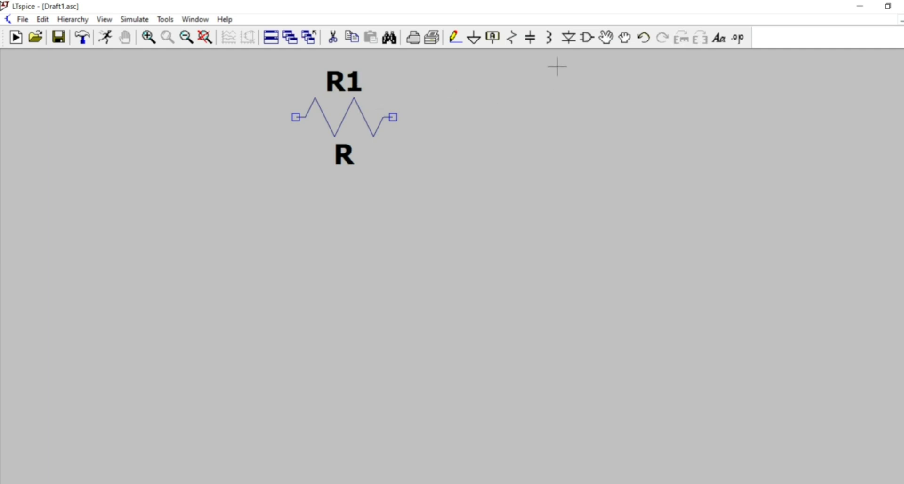
# Step: Place inductor L1 to the right of the resistor
pyautogui.click(550, 38)
pyautogui.click(529, 175)
pyautogui.rightClick(530, 213)
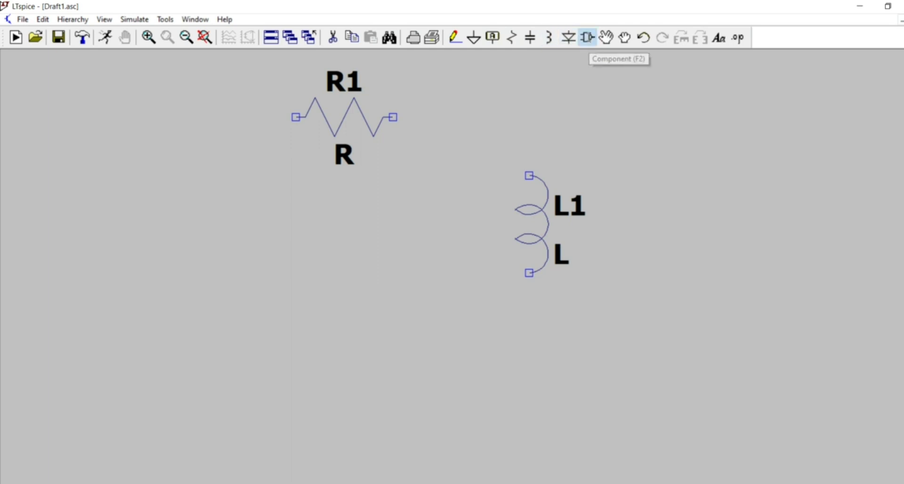
# Step: Search the component library for 'vol' and choose the voltage source V1
pyautogui.click(588, 37)
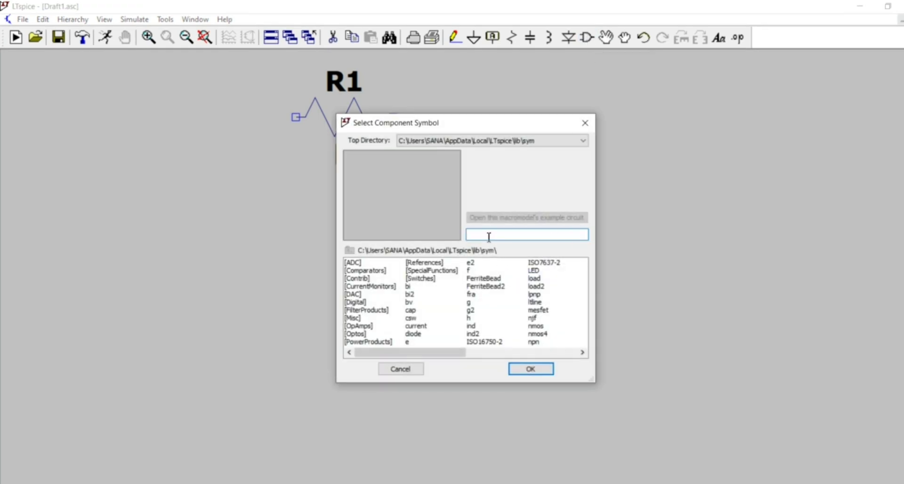
pyautogui.write('voltage')
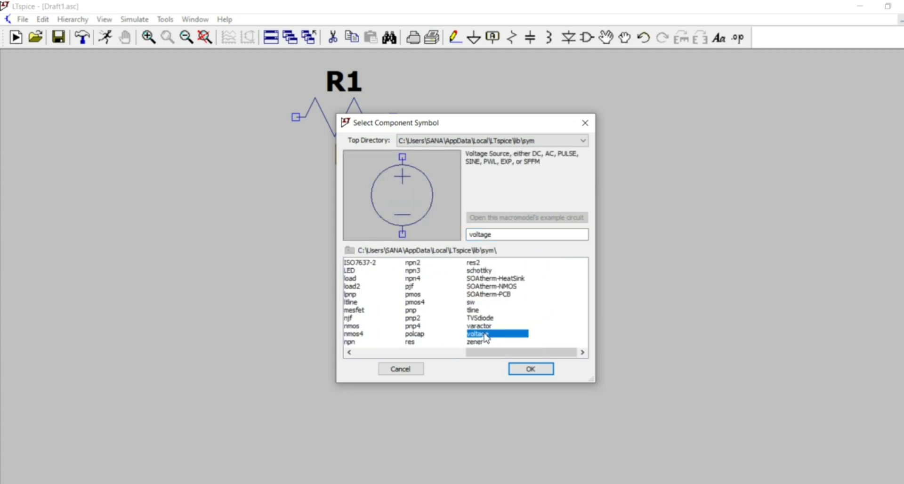
pyautogui.click(539, 371)
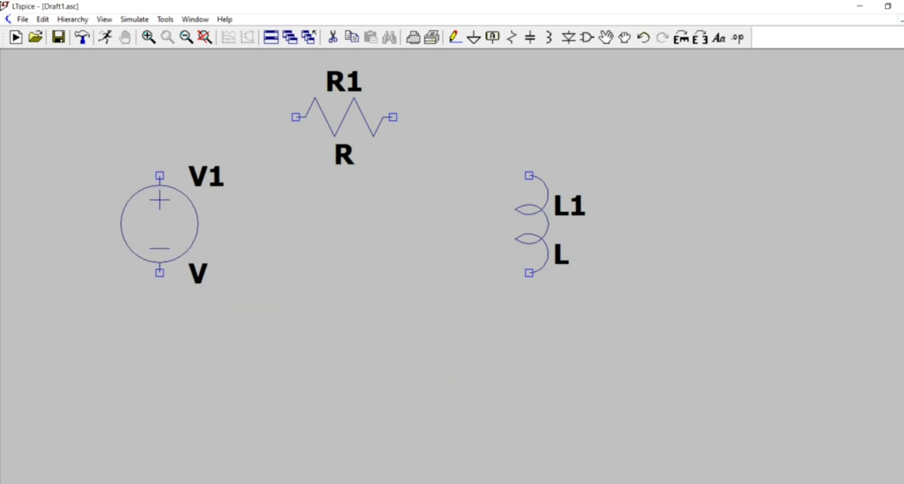
# Step: Place V1 left of R1 and wire V1, R1 and L1 into a closed loop
pyautogui.click(152, 213)
pyautogui.press('Escape')
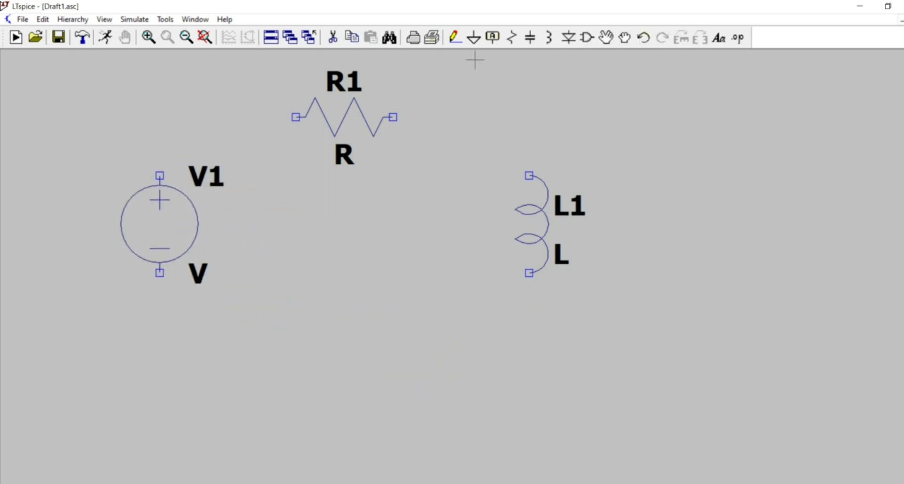
pyautogui.click(455, 36)
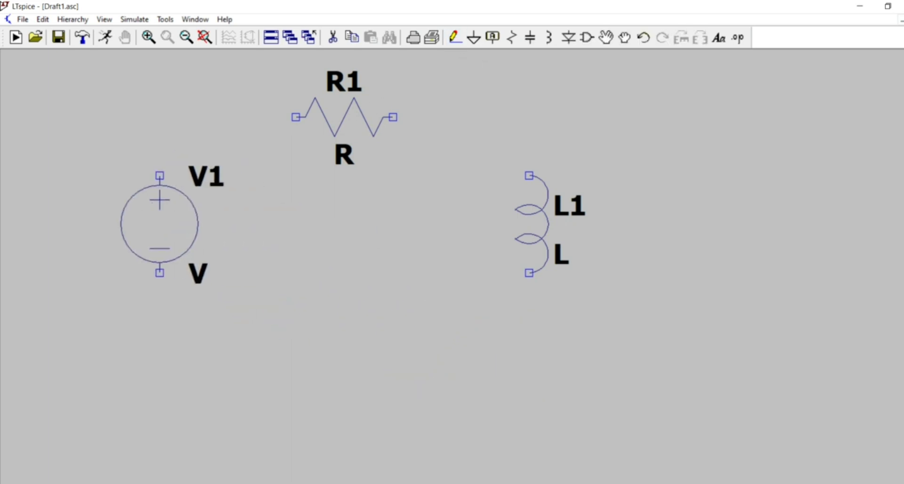
pyautogui.click(160, 176)
pyautogui.click(296, 117)
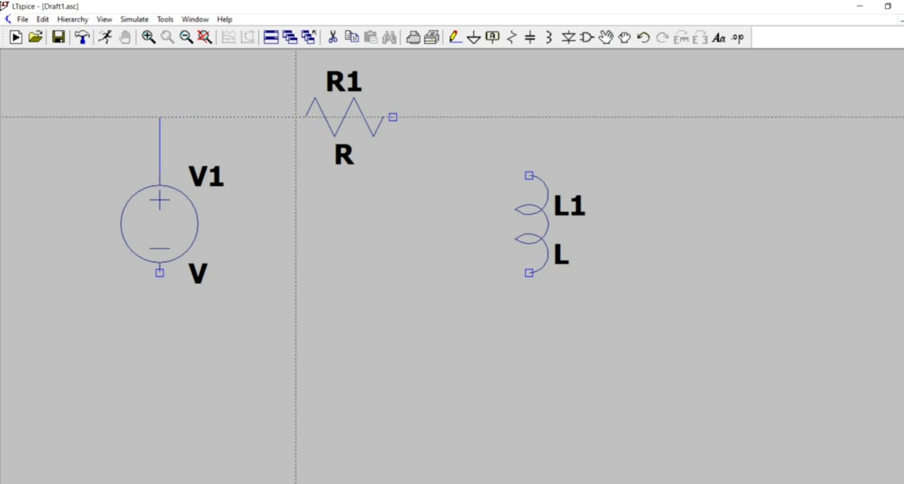
pyautogui.click(393, 117)
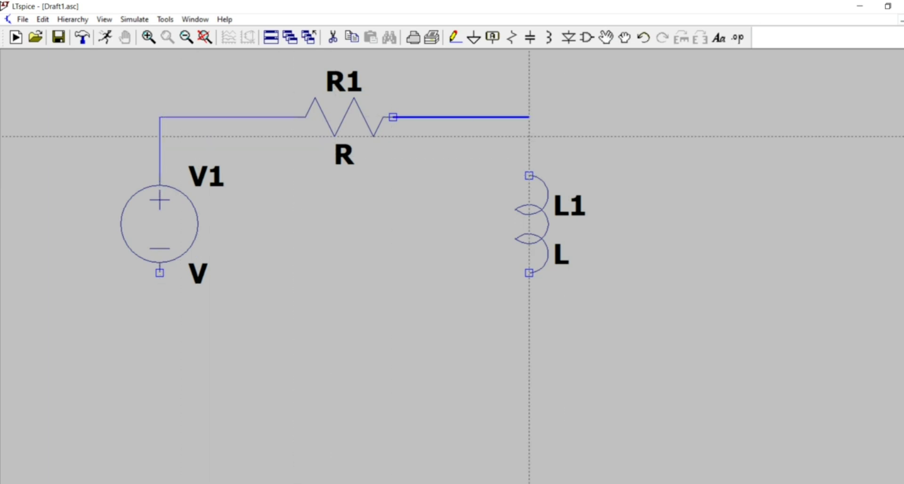
pyautogui.click(529, 176)
pyautogui.click(529, 272)
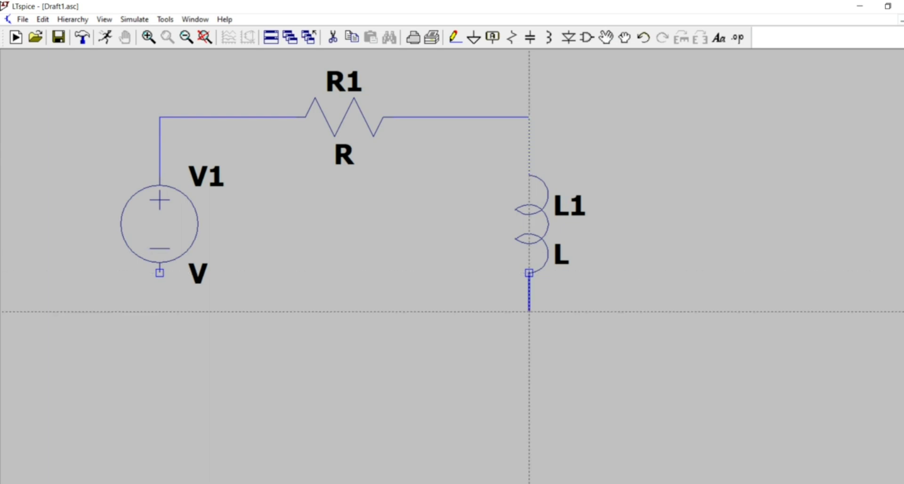
pyautogui.click(159, 350)
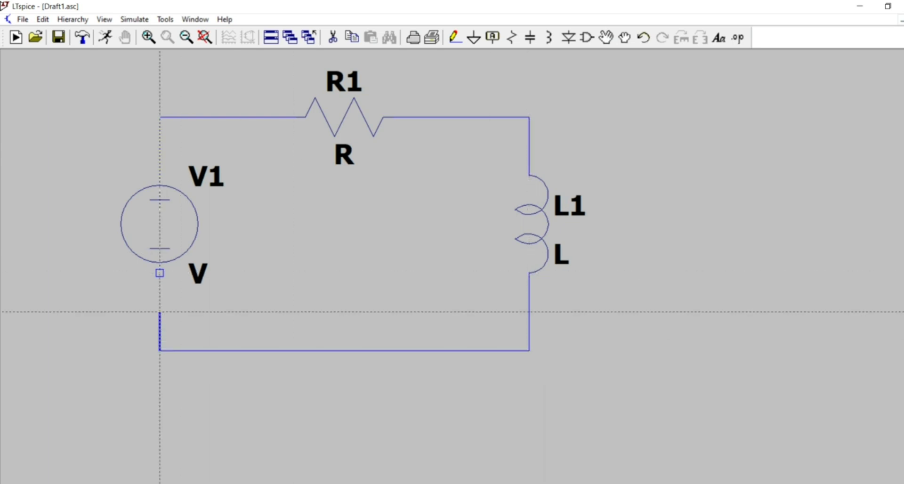
pyautogui.click(160, 272)
# Step: Add a ground symbol below the circuit and wire it to the bottom wire
pyautogui.click(473, 38)
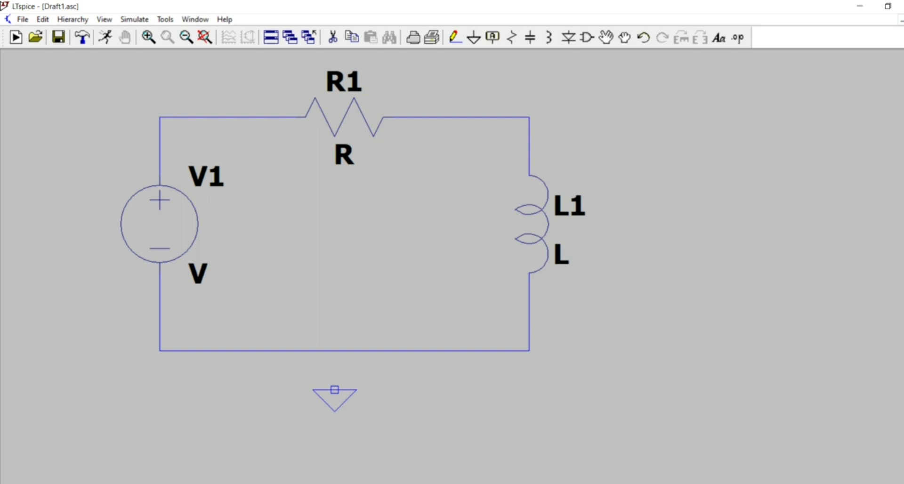
pyautogui.click(334, 390)
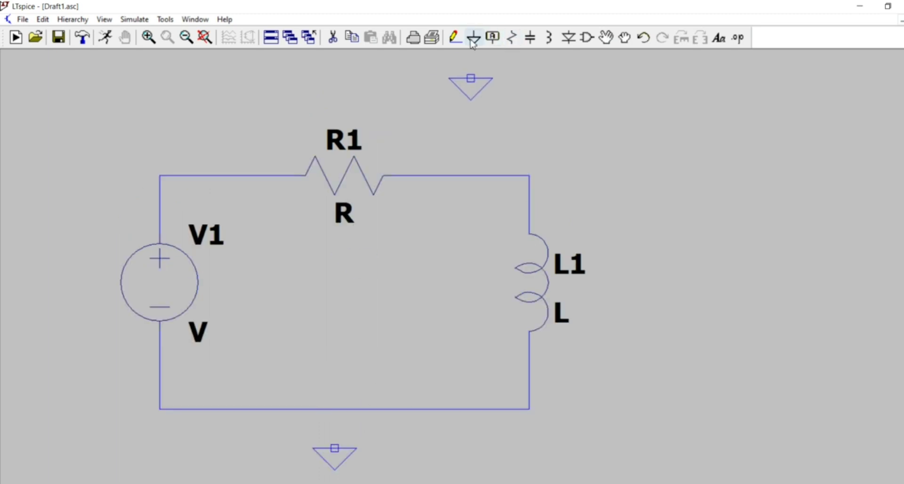
pyautogui.click(455, 41)
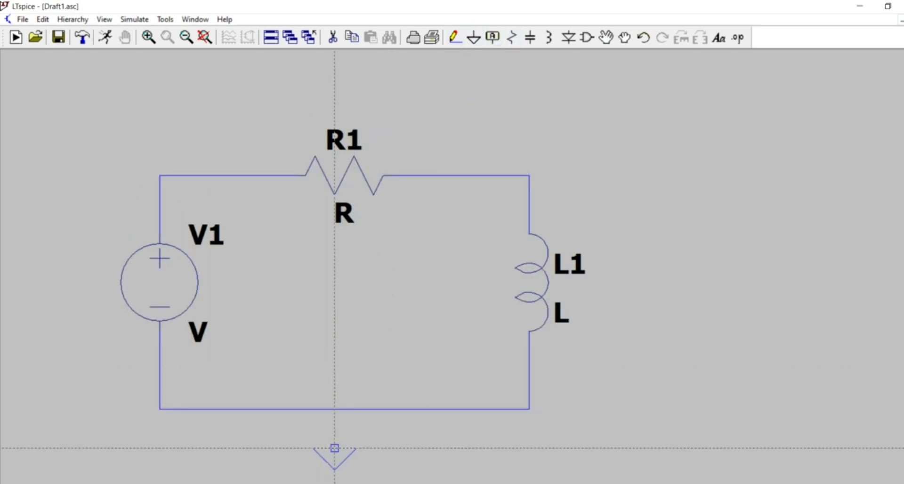
pyautogui.click(334, 408)
pyautogui.click(335, 448)
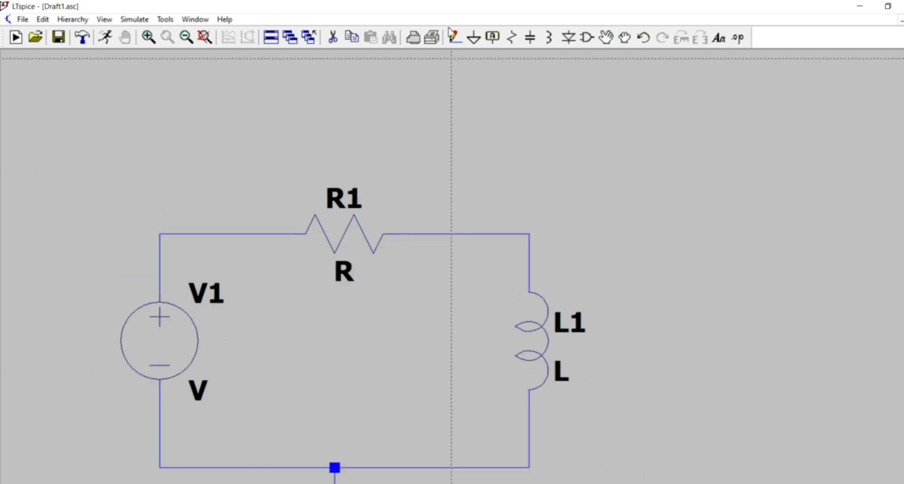
# Step: Set resistor R1 to 1 ohm and inductor L1 to 0.1 H
pyautogui.rightClick(532, 287)
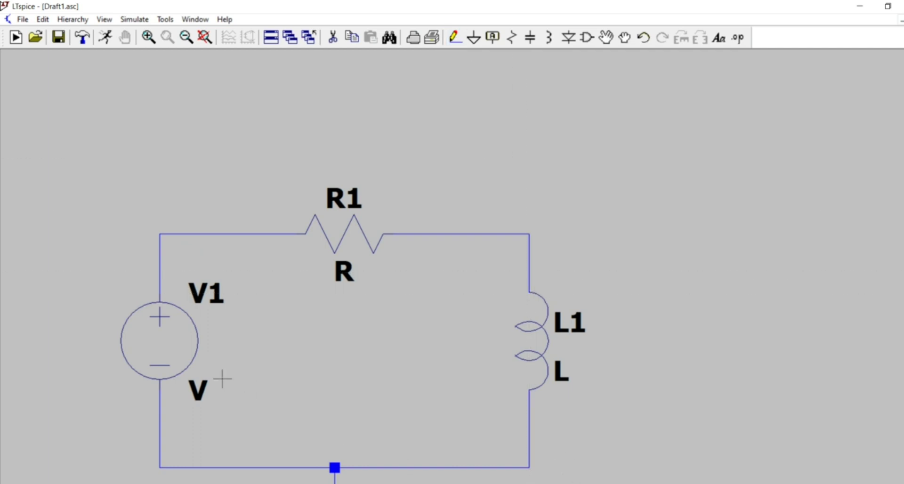
pyautogui.click(386, 138)
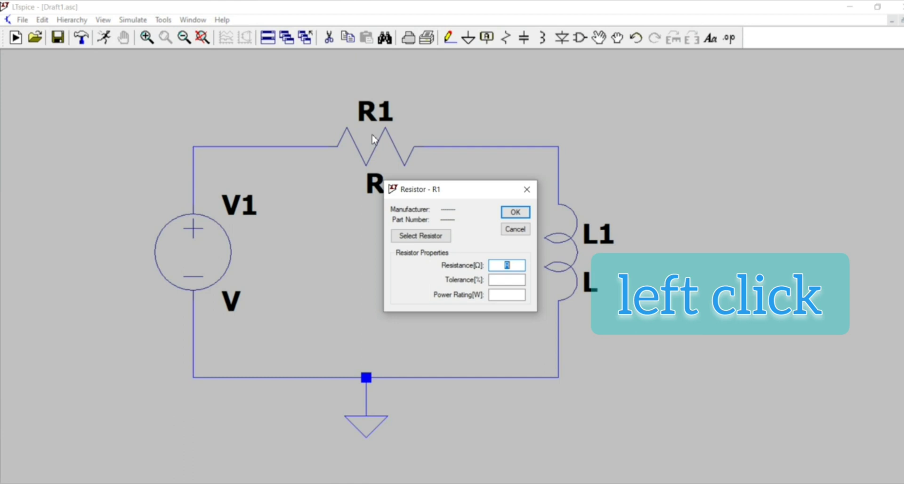
pyautogui.click(518, 265)
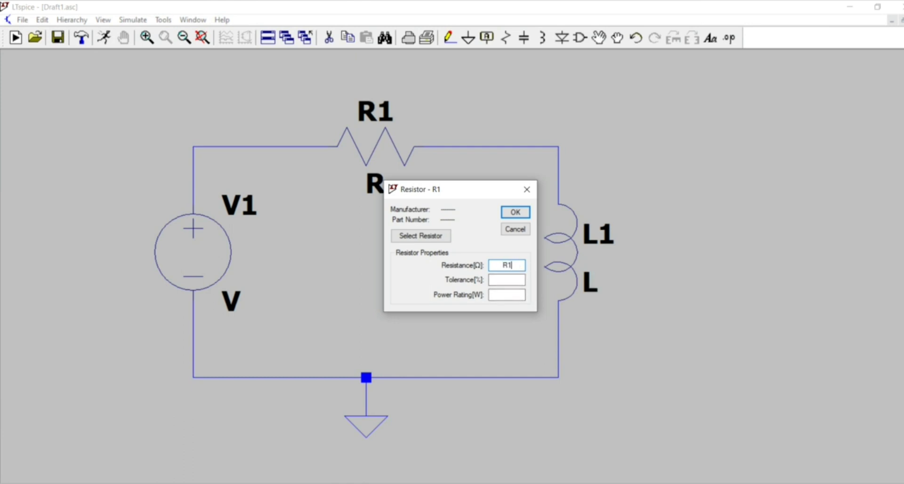
pyautogui.click(507, 216)
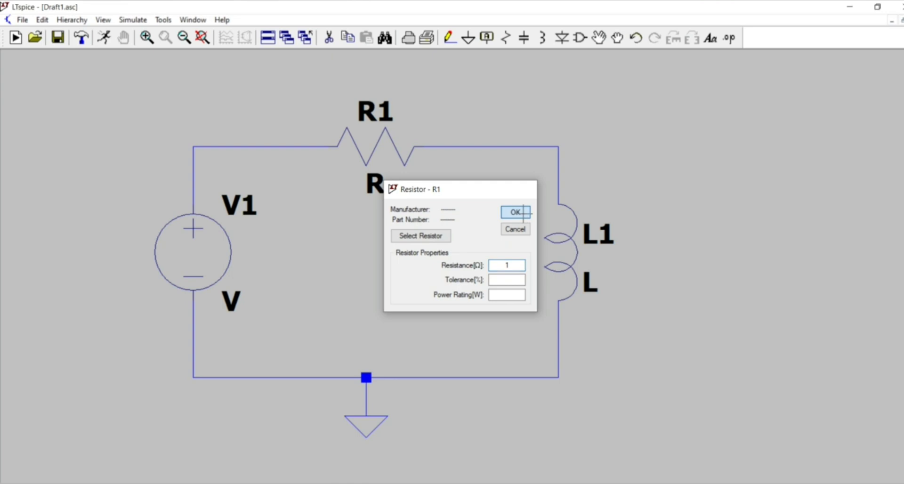
pyautogui.rightClick(565, 246)
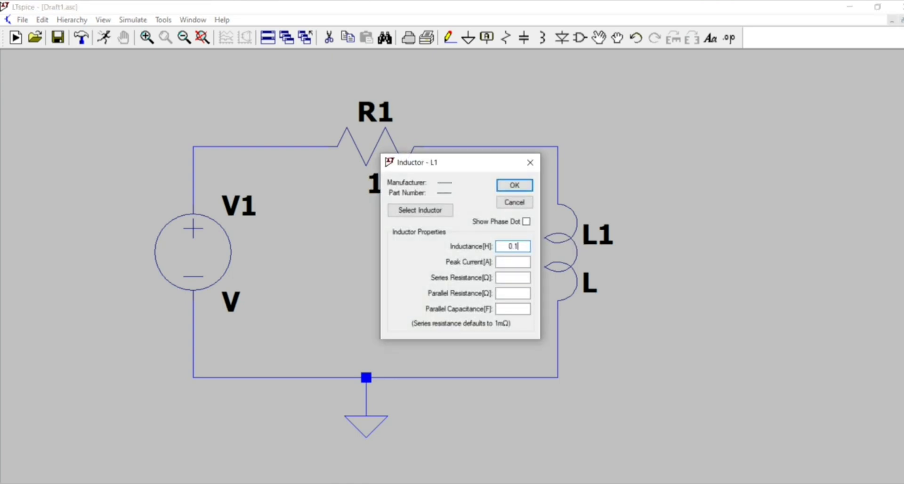
pyautogui.click(517, 185)
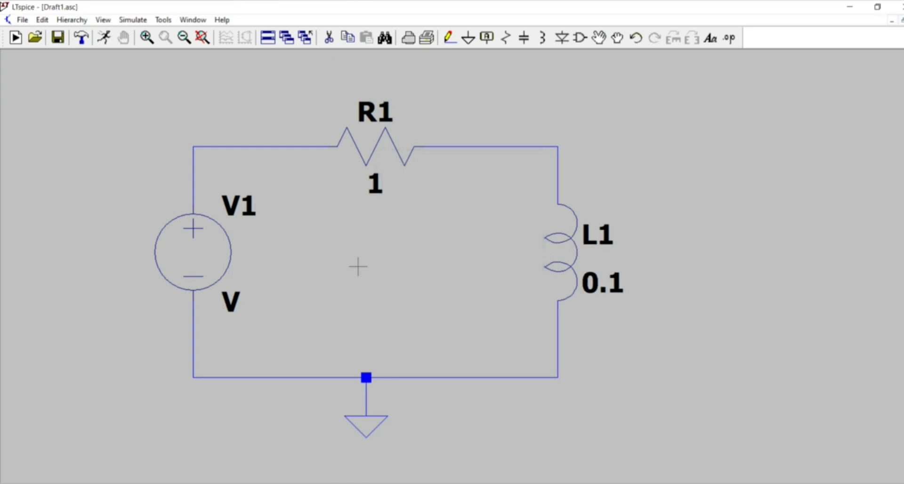
# Step: Make V1 a PULSE source with Vinitial 0, Von 5 and Tdelay 0
pyautogui.rightClick(210, 254)
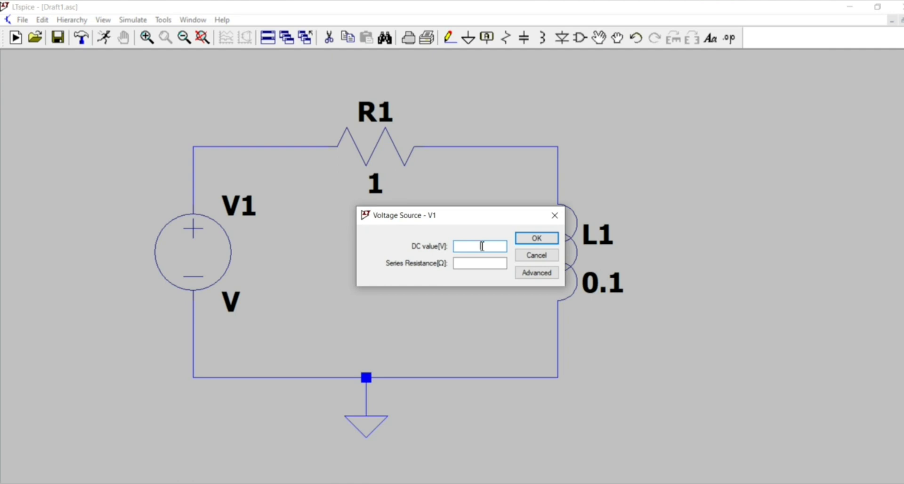
pyautogui.click(536, 273)
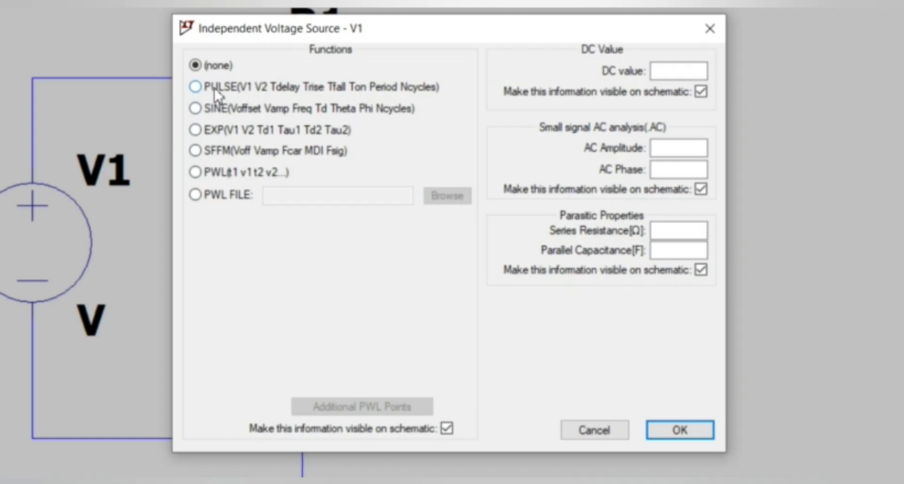
pyautogui.click(309, 152)
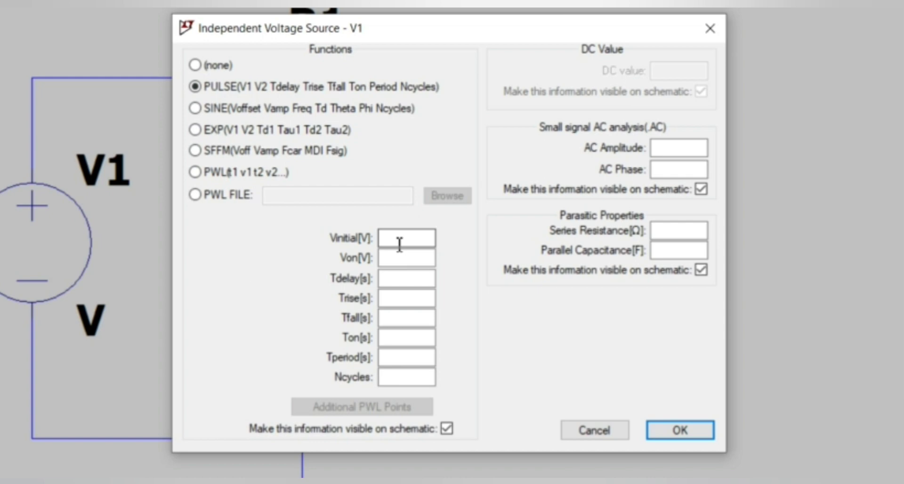
pyautogui.write('0')
pyautogui.click(403, 259)
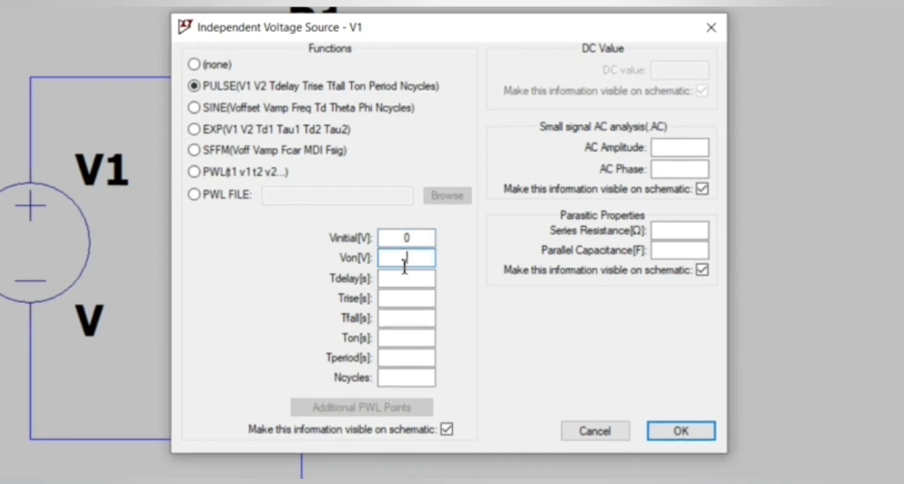
pyautogui.write('5')
pyautogui.click(401, 278)
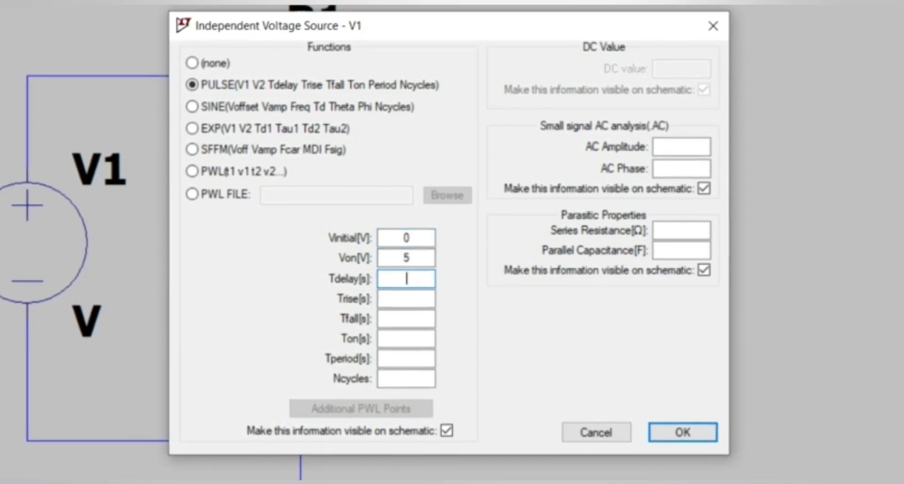
pyautogui.write('0')
# Step: Set the pulse Trise and Tfall to 1n, Ton to .5 and Tperiod to 1
pyautogui.click(418, 301)
pyautogui.write('1n')
pyautogui.click(412, 317)
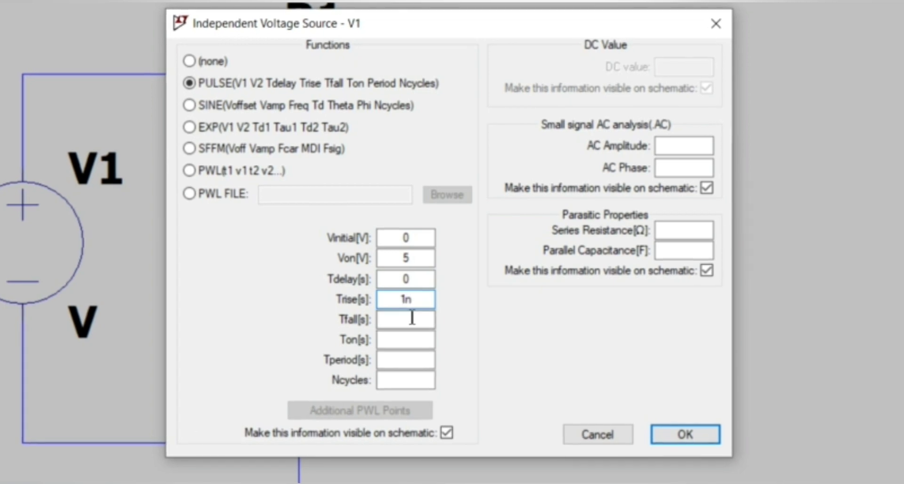
pyautogui.write('1n')
pyautogui.click(413, 338)
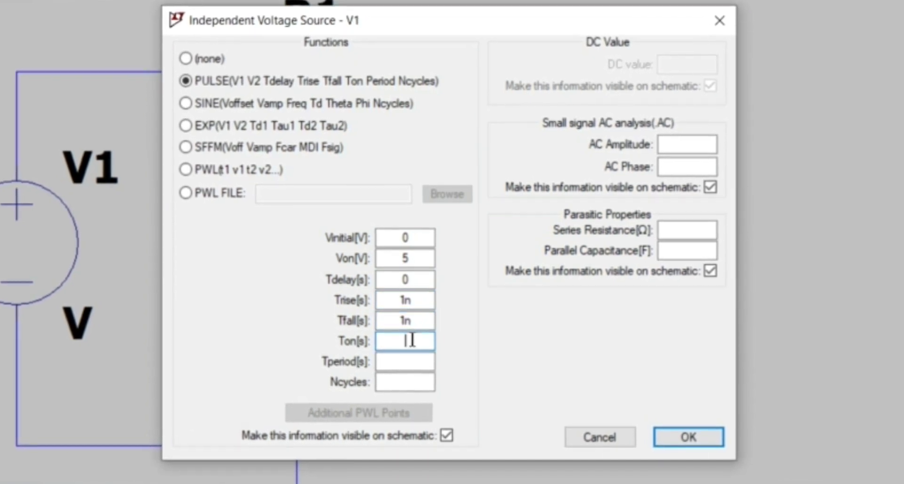
pyautogui.write('.5')
pyautogui.click(412, 362)
pyautogui.write('1')
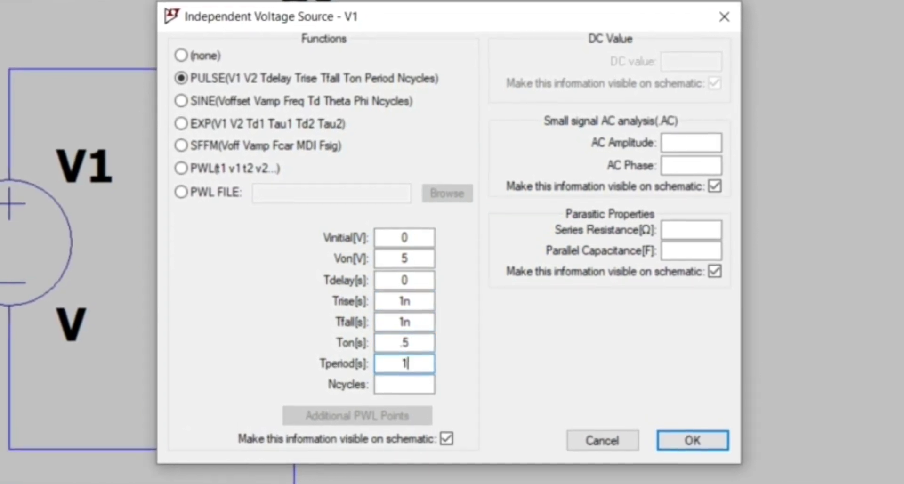
pyautogui.click(414, 383)
# Step: Finish the pulse source with 5 cycles, then label the net above V1 'Vin'
pyautogui.write('5')
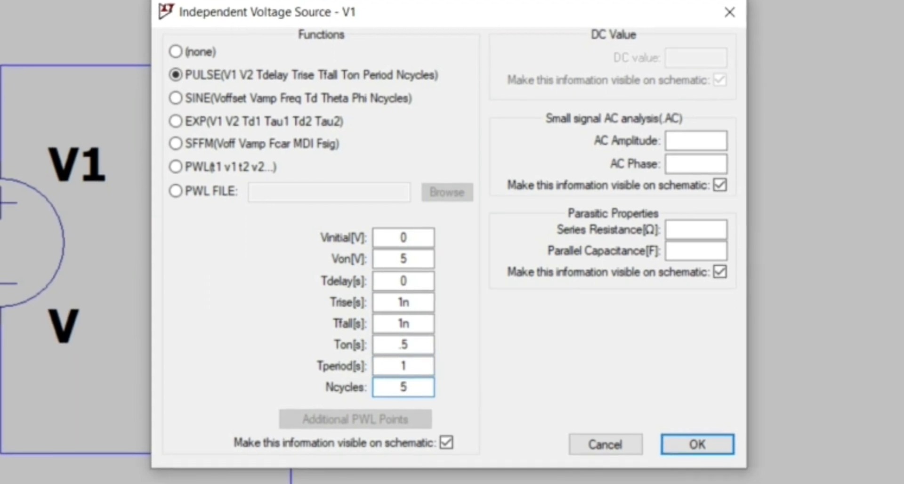
pyautogui.click(674, 442)
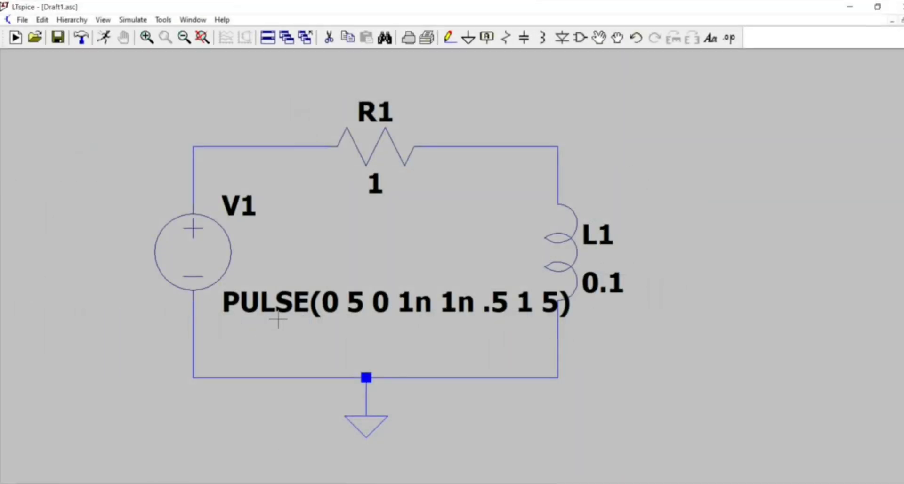
pyautogui.click(487, 39)
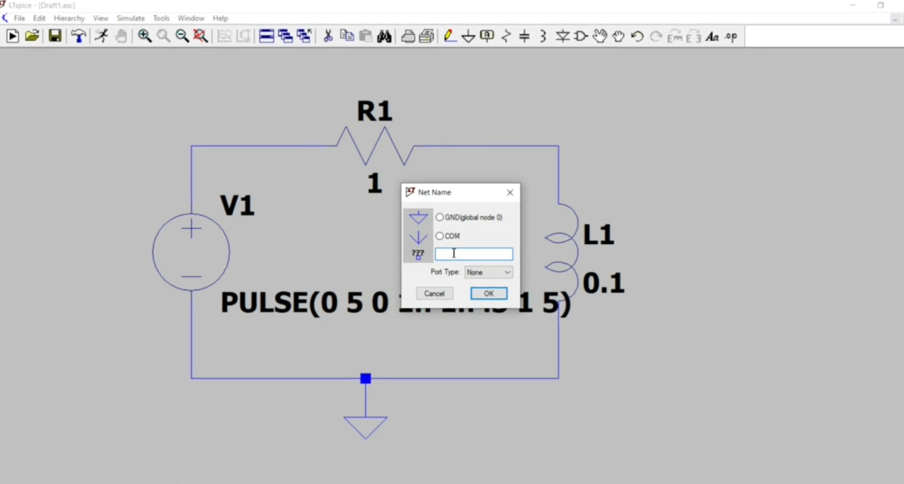
pyautogui.write('Vin')
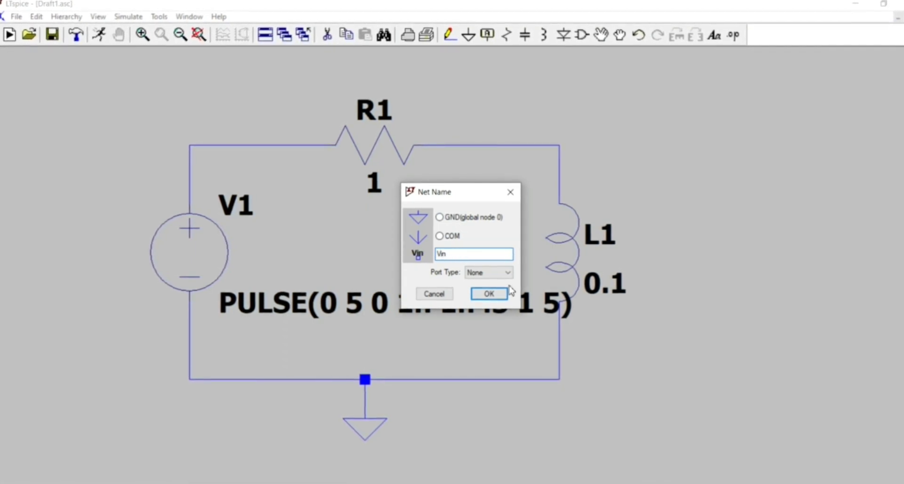
pyautogui.click(488, 293)
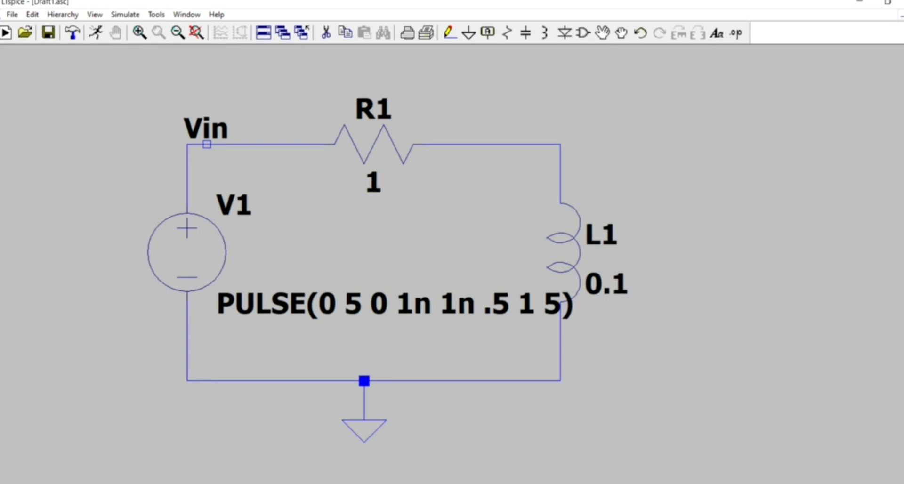
pyautogui.click(206, 145)
pyautogui.press('Escape')
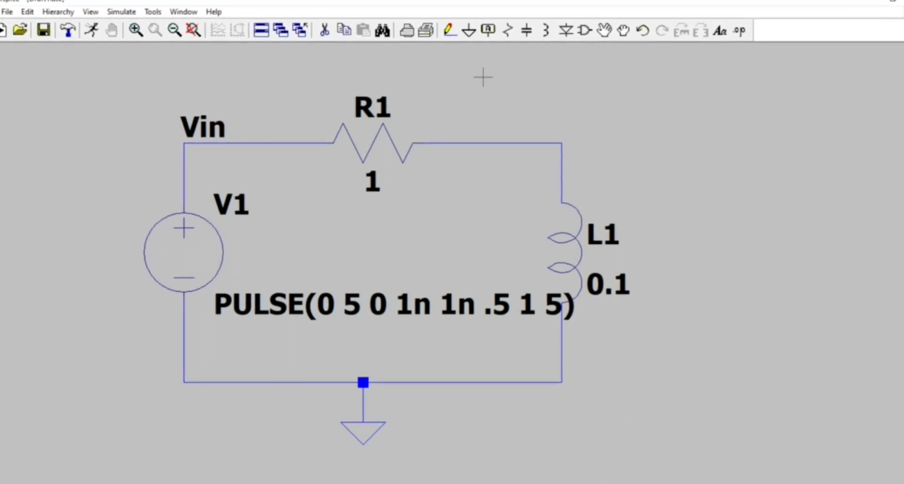
# Step: Label the net between R1 and L1 'Vout'
pyautogui.click(488, 29)
pyautogui.write('Vout')
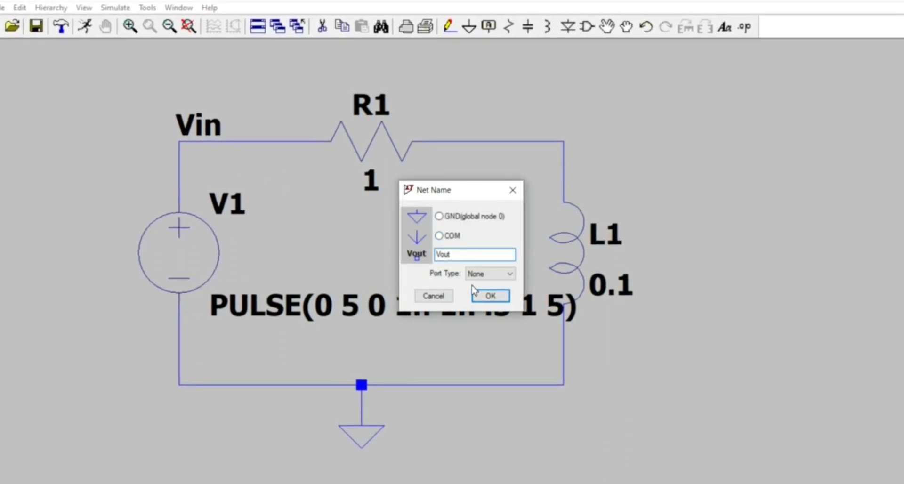
pyautogui.click(476, 293)
pyautogui.click(518, 140)
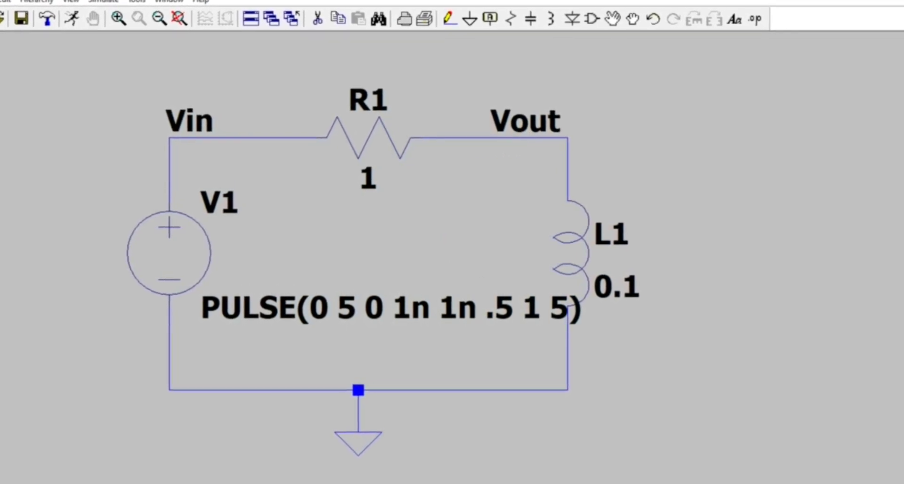
# Step: Place a '.tran 2' directive at bottom right and inspect its settings without changes
pyautogui.click(754, 19)
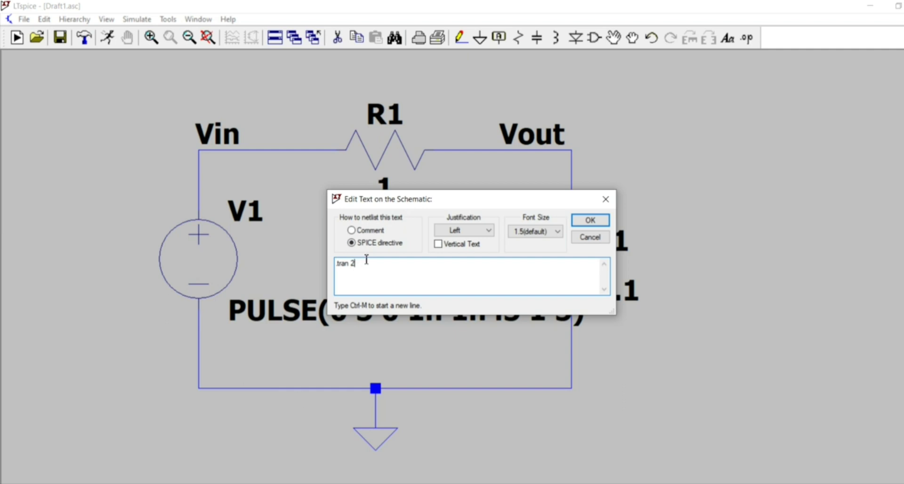
pyautogui.click(591, 220)
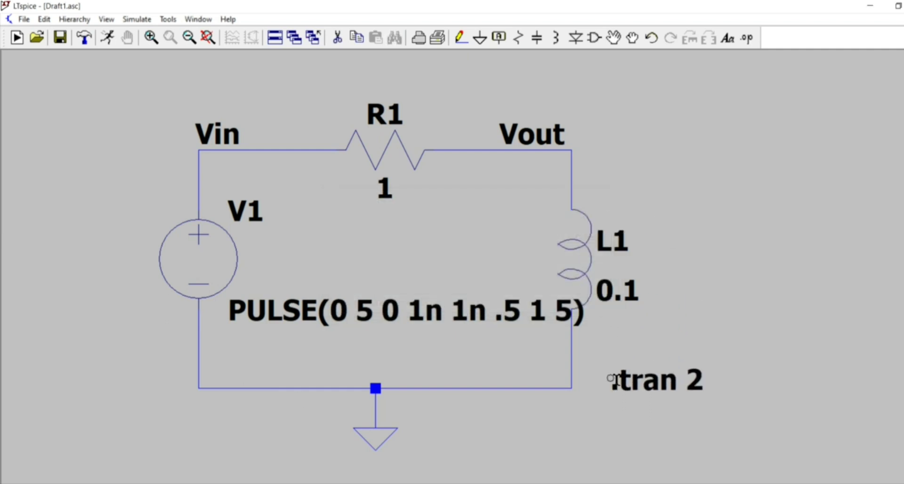
pyautogui.click(615, 386)
pyautogui.rightClick(616, 382)
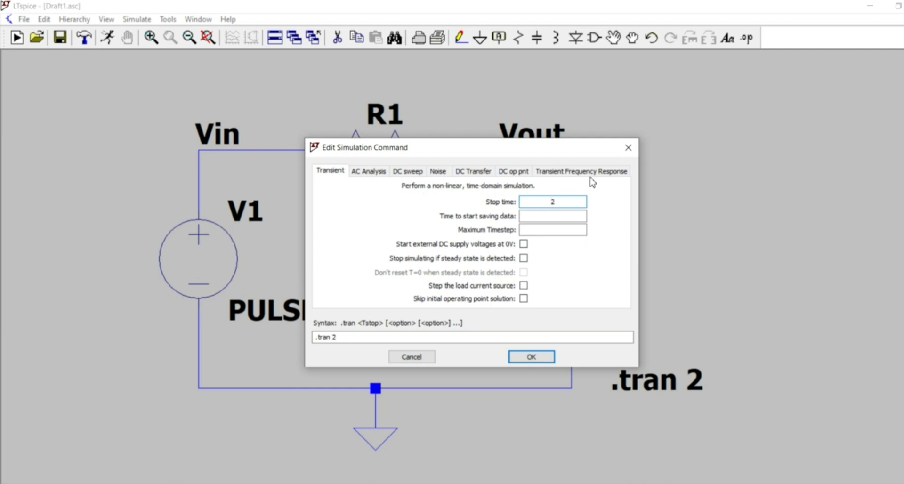
pyautogui.click(628, 147)
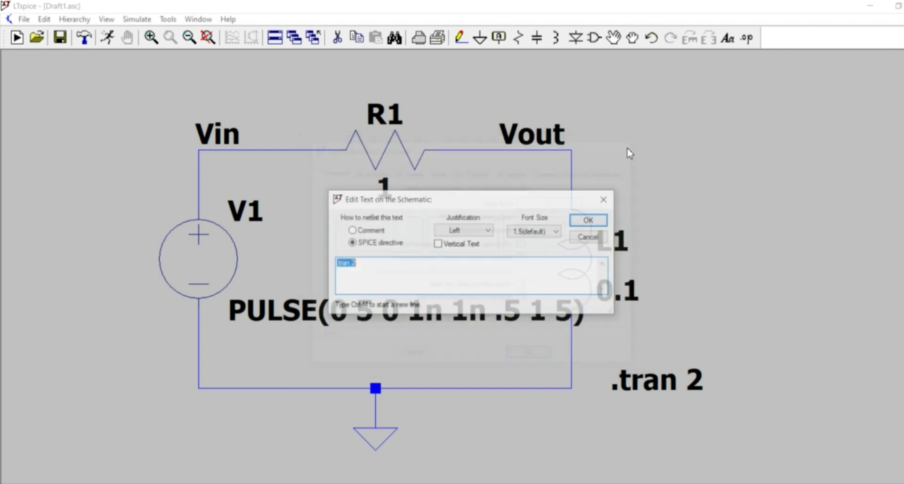
pyautogui.click(606, 199)
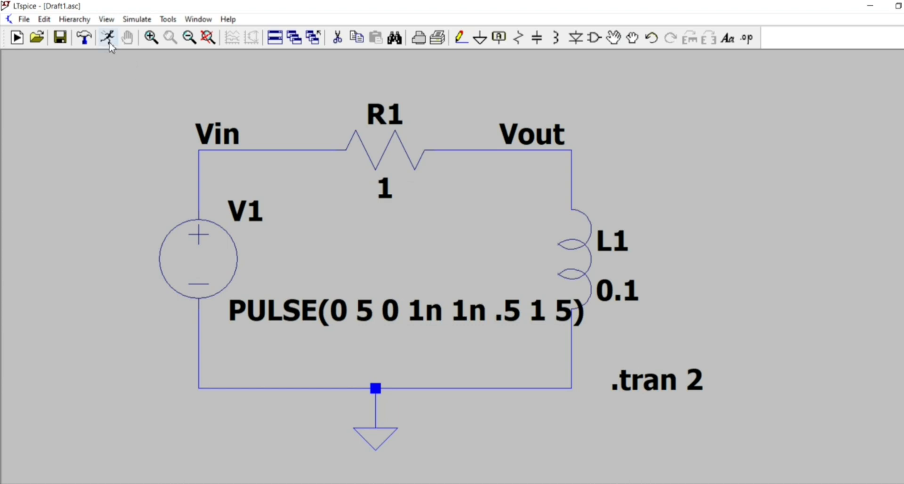
# Step: Run the simulation, plot V(vin) as a 0–5 V pulse train, then close the plot
pyautogui.click(109, 42)
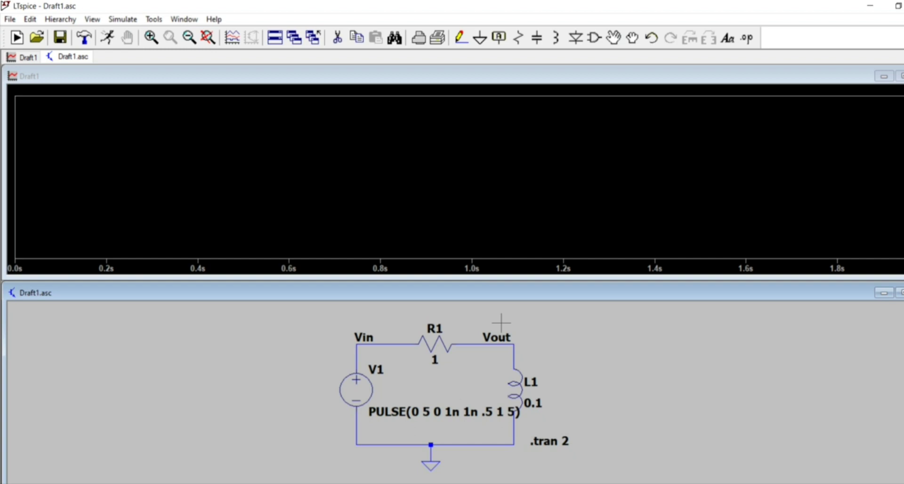
pyautogui.click(373, 344)
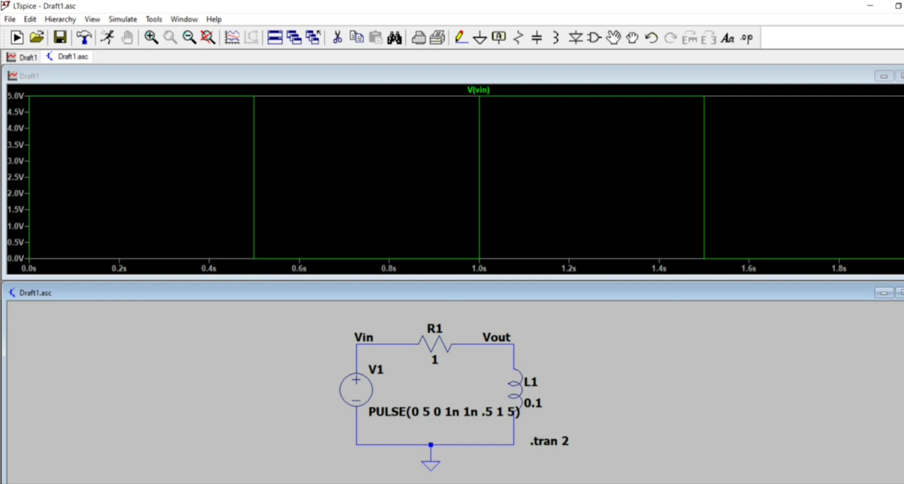
pyautogui.click(901, 76)
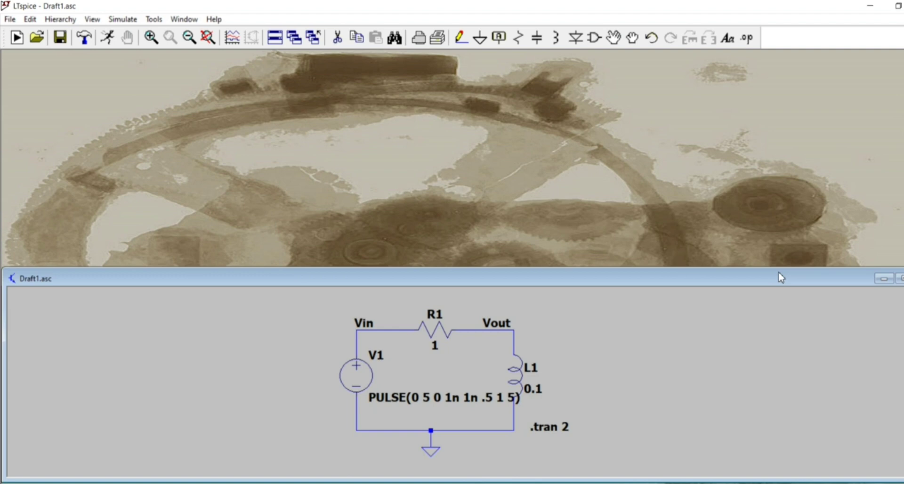
# Step: Rerun the simulation, plot V(vout)'s decaying ±5 V spikes, and maximize the plot window
pyautogui.click(107, 38)
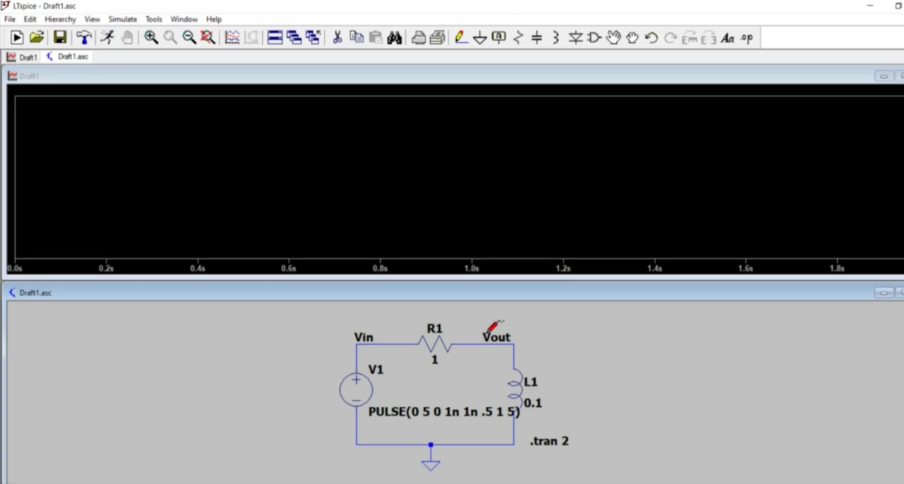
pyautogui.click(512, 344)
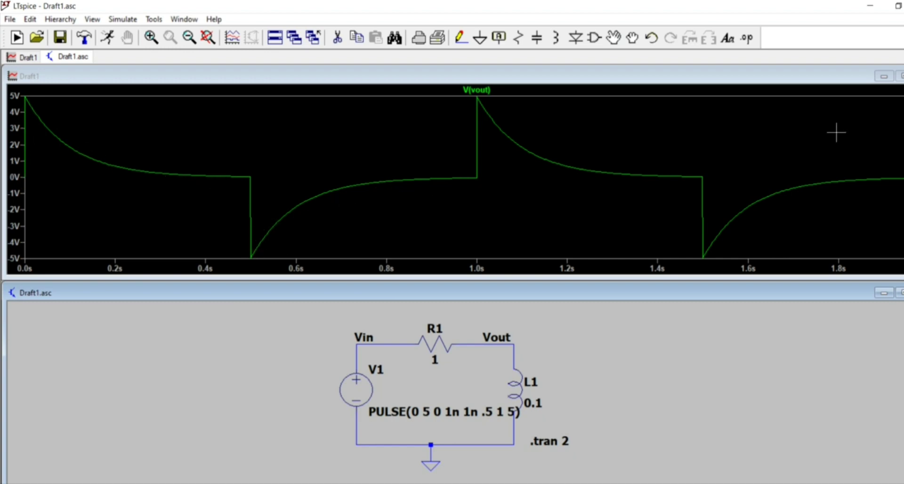
pyautogui.click(900, 76)
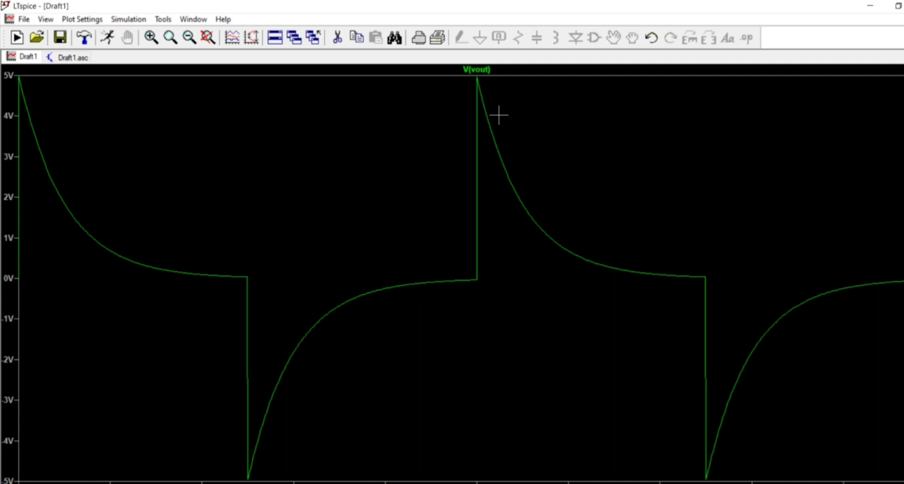
# Step: Add a cursor on V(vout) and read 698.5 mV at about 197 ms
pyautogui.click(481, 70)
pyautogui.moveTo(805, 392); pyautogui.dragTo(731, 297)
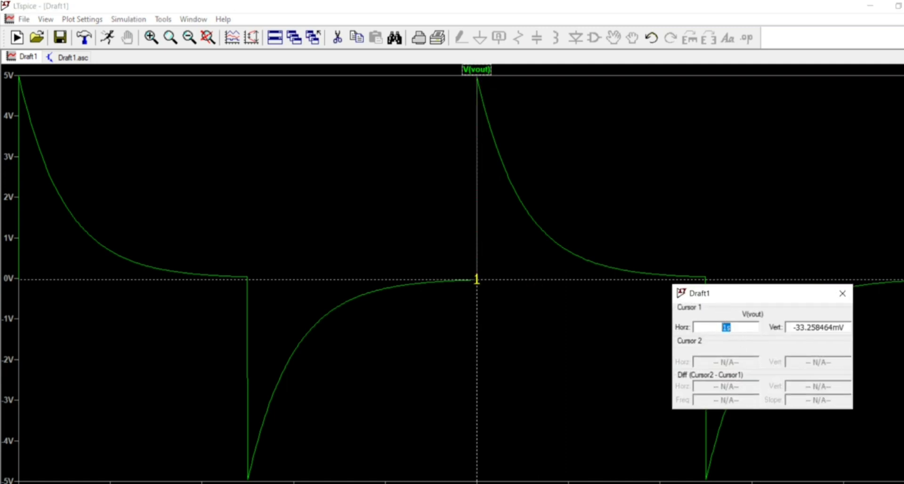
pyautogui.moveTo(480, 280)
pyautogui.mouseDown()
pyautogui.moveTo(228, 242)
pyautogui.moveTo(84, 212)
pyautogui.moveTo(74, 201)
pyautogui.moveTo(109, 250)
pyautogui.mouseUp()
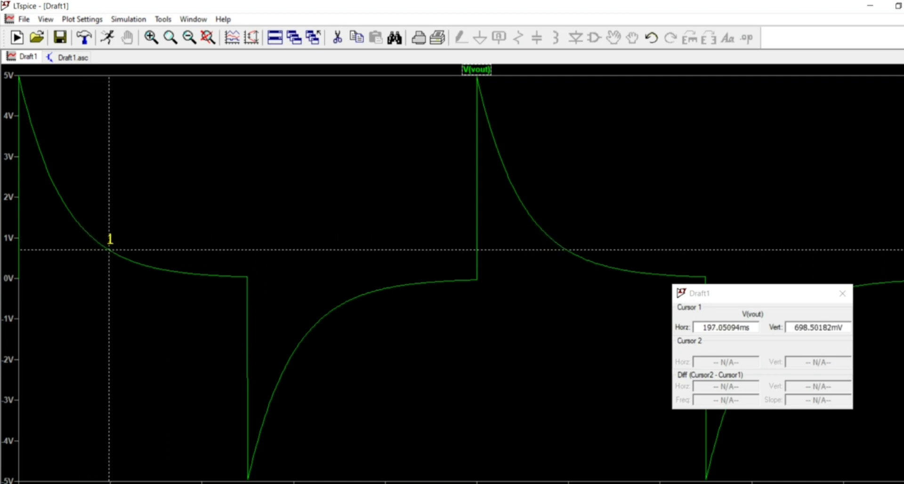